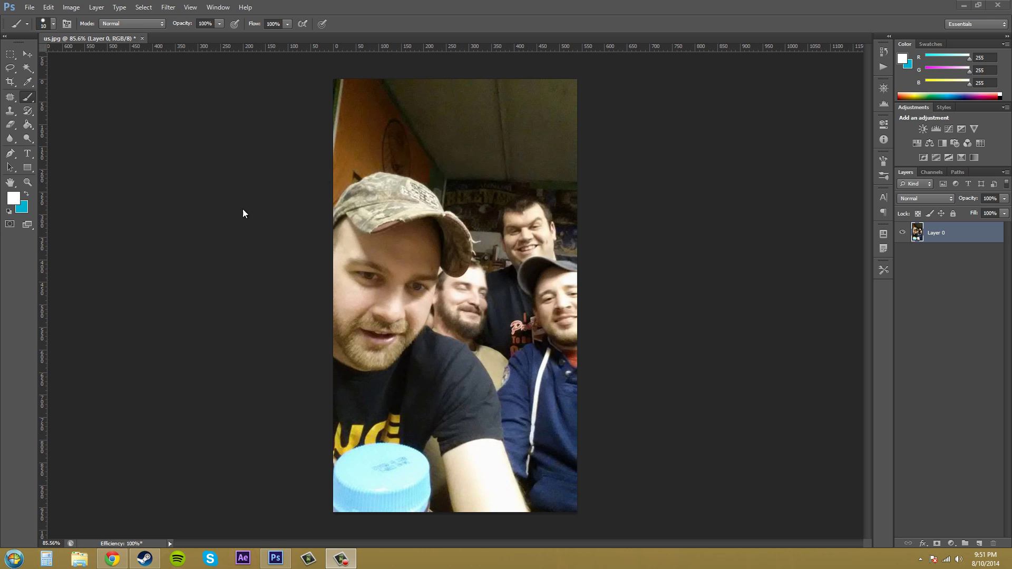
Step: Zoom in on the noisy ceiling area of the photo
{"action": "key", "text": "z"}
{"action": "left_click", "coordinate": [514, 153]}
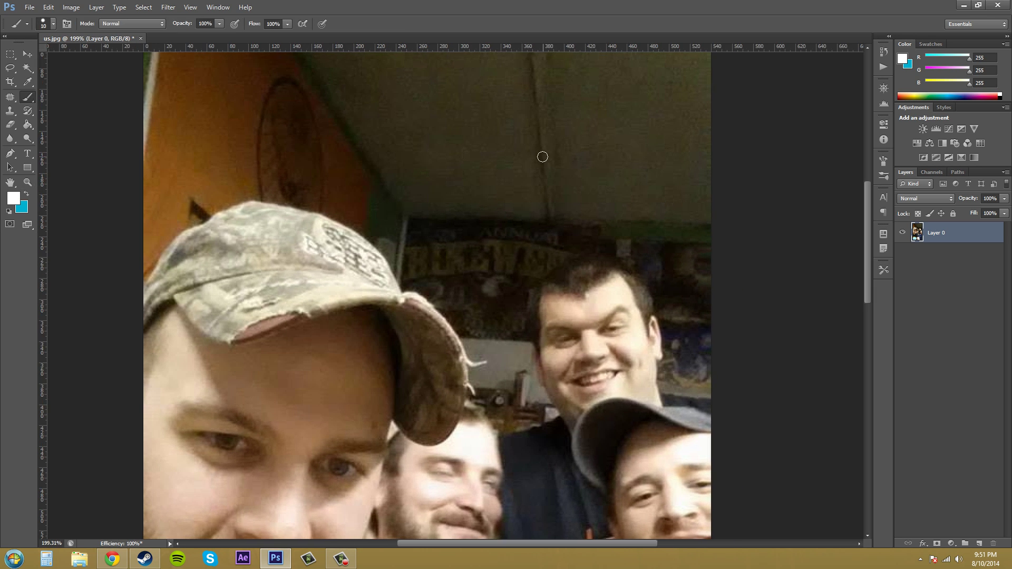
{"action": "scroll", "coordinate": [545, 163], "scroll_direction": "up", "scroll_amount": 5}
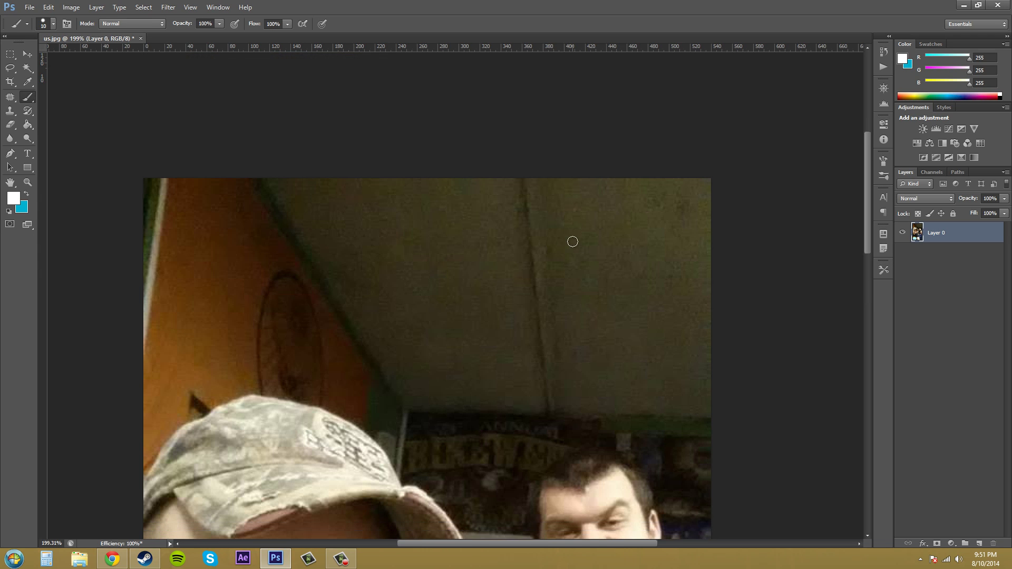
{"action": "scroll", "coordinate": [573, 242], "scroll_direction": "down", "scroll_amount": 1}
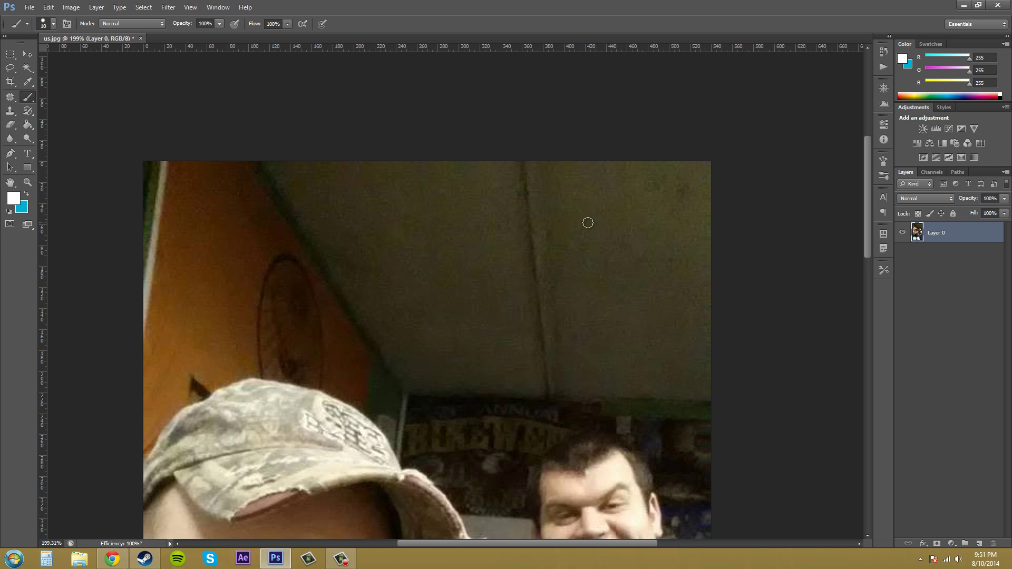
Step: Duplicate Layer 0 into a Layer 0 copy and open the Filter menu
{"action": "scroll", "coordinate": [648, 312], "scroll_direction": "down", "scroll_amount": 1}
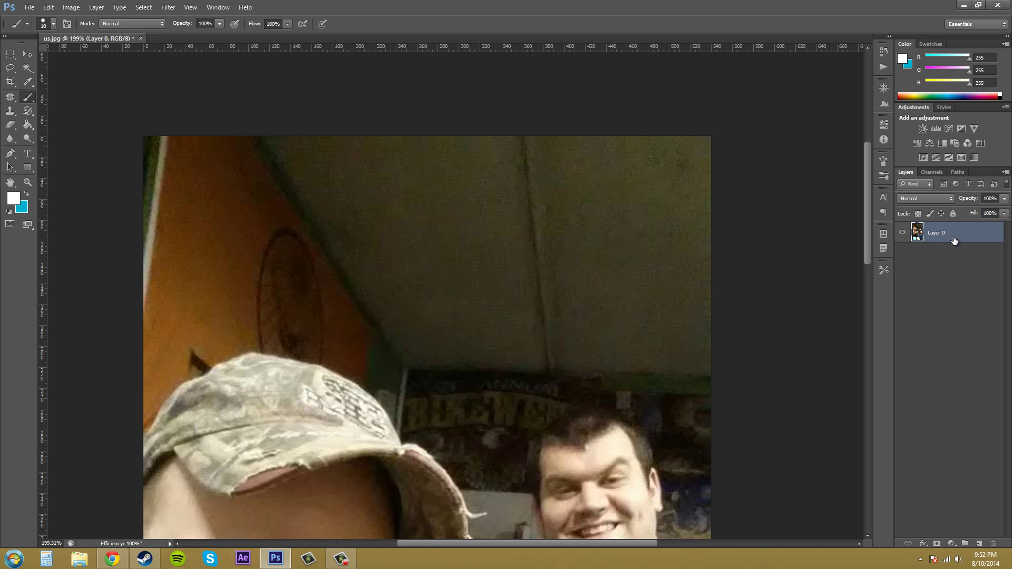
{"action": "left_click_drag", "start_coordinate": [954, 240], "coordinate": [979, 541]}
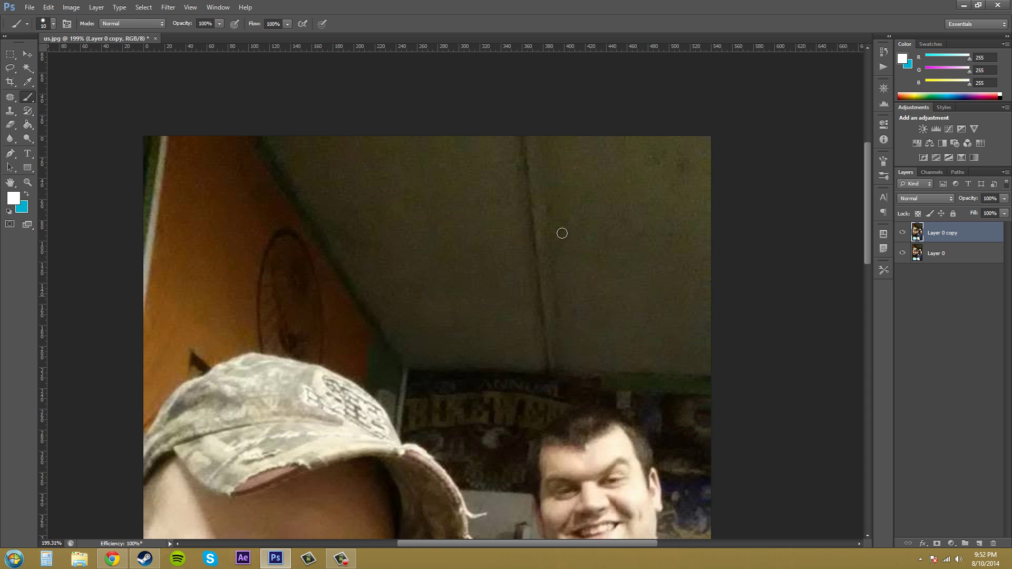
{"action": "left_click", "coordinate": [168, 8]}
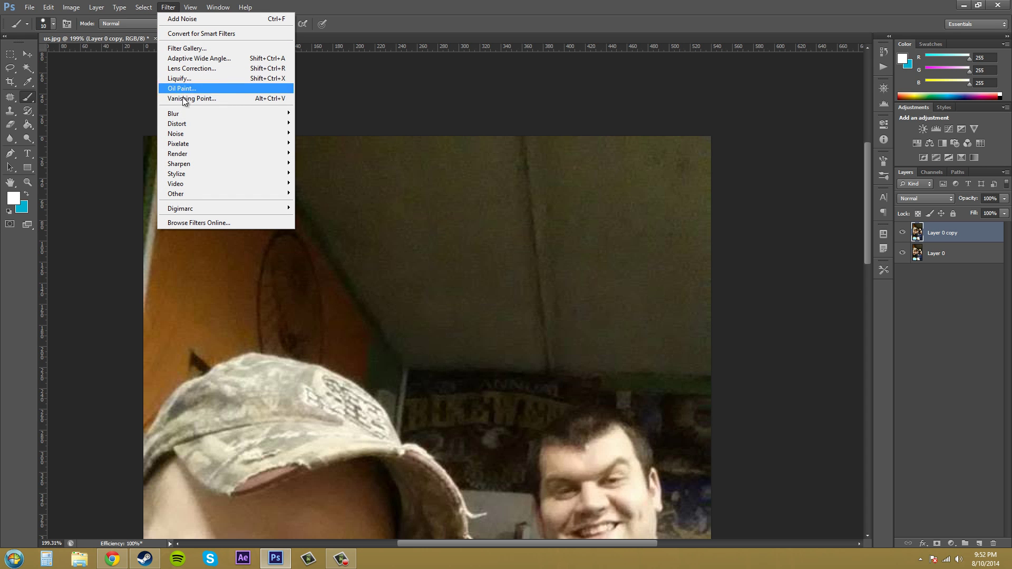
Step: Open Filter > Noise > Reduce Noise and move its dialog over the photo
{"action": "mouse_move", "coordinate": [188, 133]}
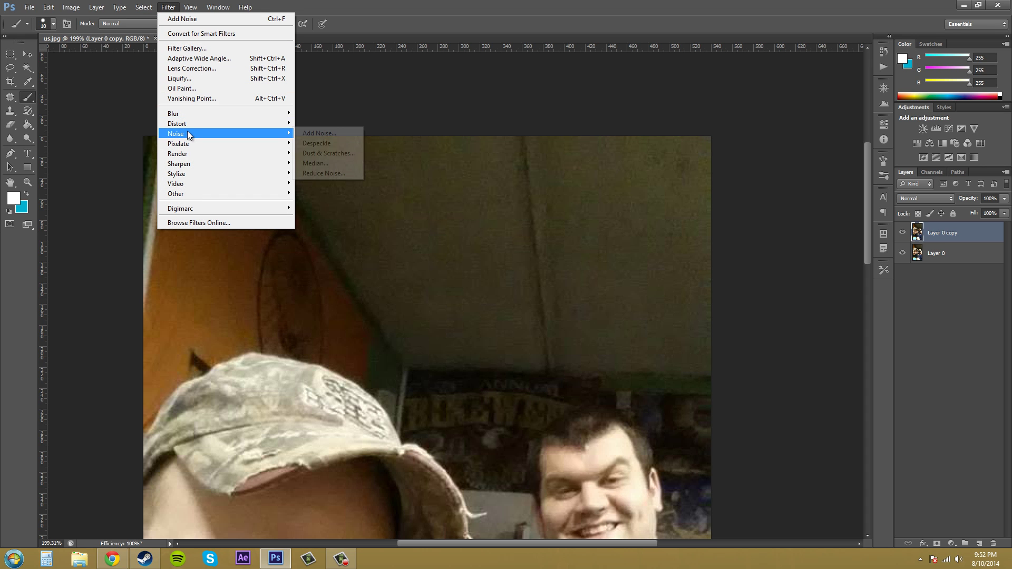
{"action": "left_click", "coordinate": [332, 172]}
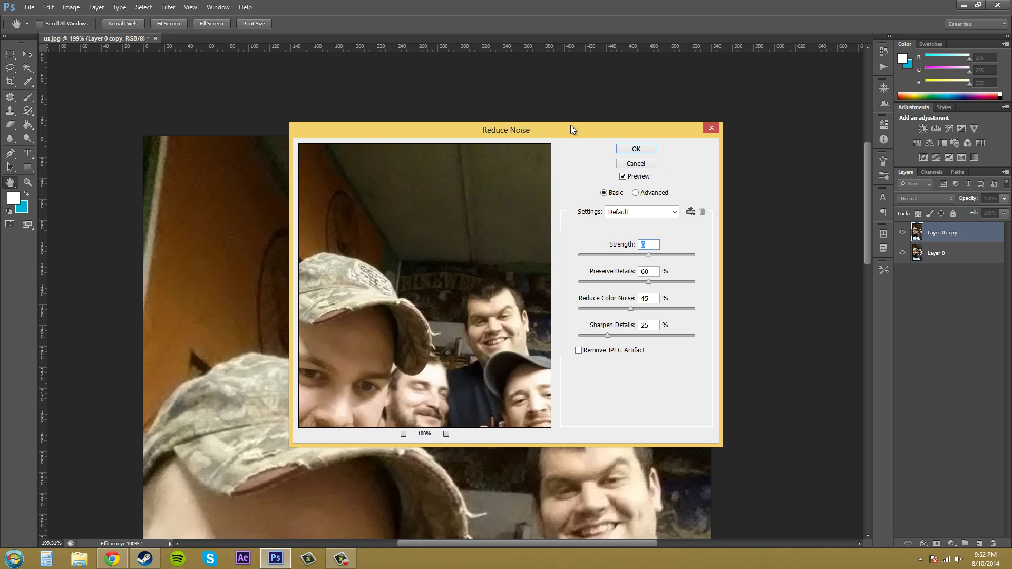
{"action": "left_click_drag", "start_coordinate": [571, 125], "coordinate": [460, 151]}
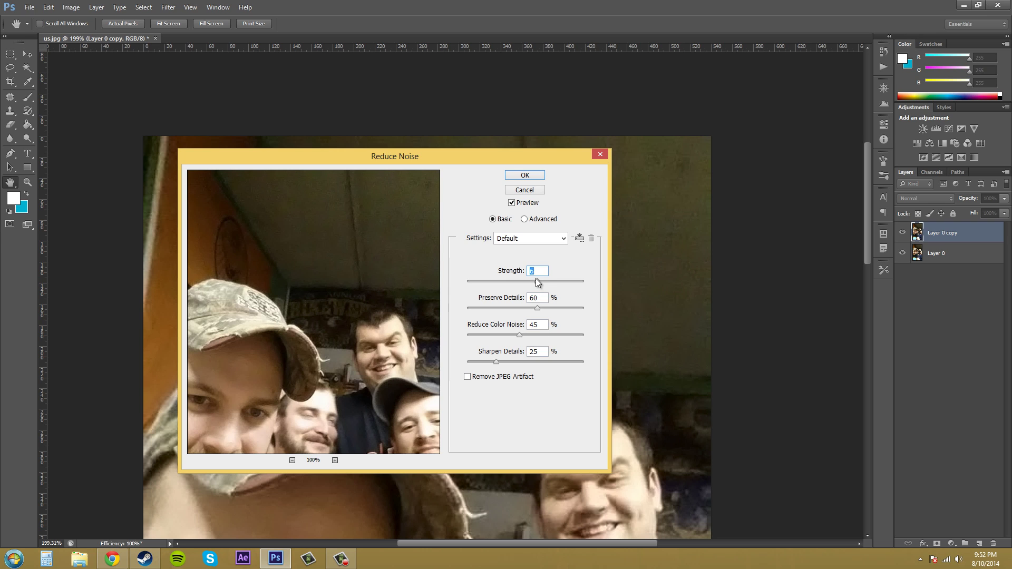
Step: Set Strength to 1 and Preserve Details, Reduce Color Noise and Sharpen Details to 0
{"action": "left_click_drag", "start_coordinate": [536, 282], "coordinate": [467, 282]}
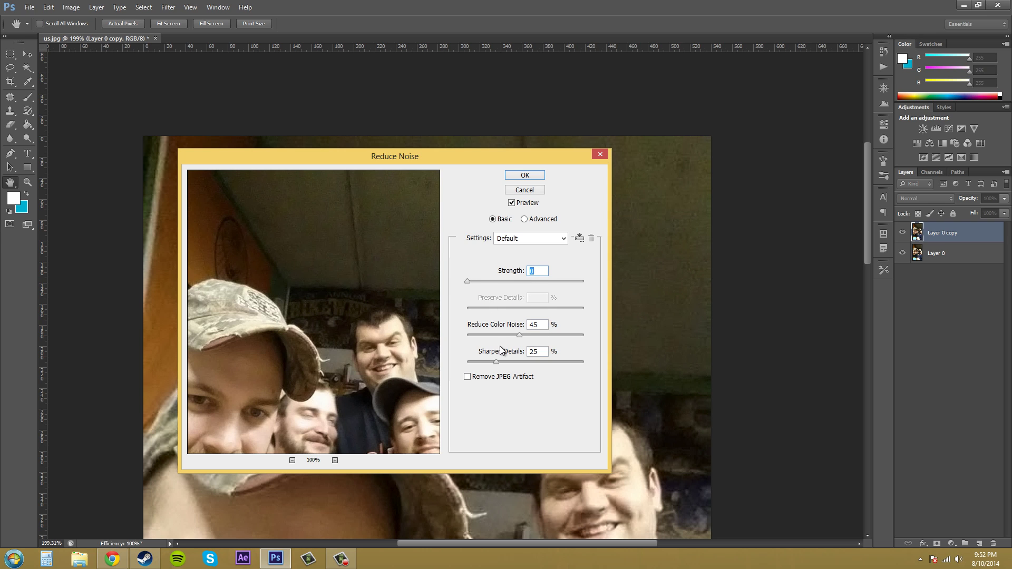
{"action": "left_click_drag", "start_coordinate": [519, 334], "coordinate": [467, 362]}
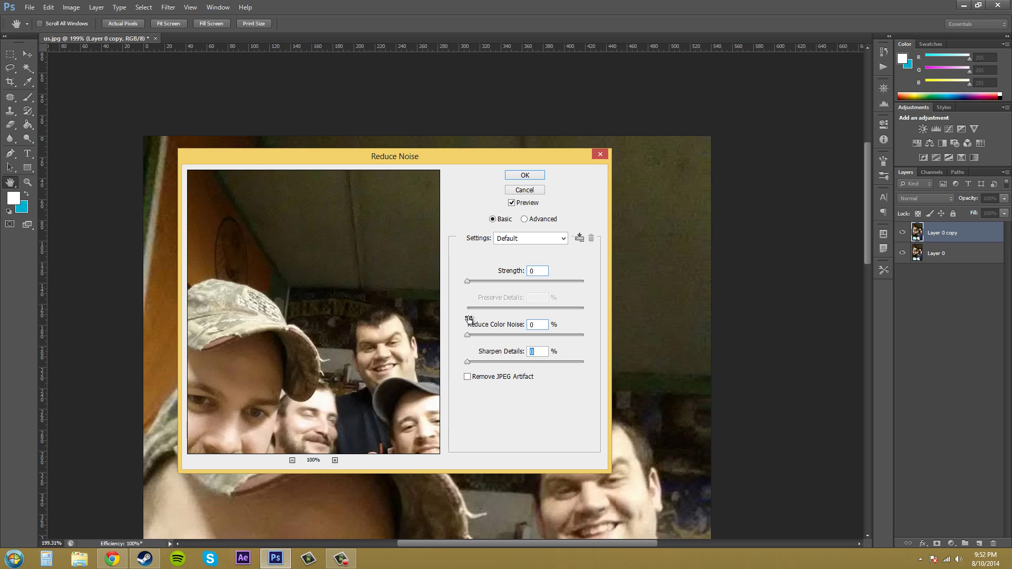
{"action": "left_click", "coordinate": [467, 282]}
{"action": "left_click_drag", "start_coordinate": [473, 282], "coordinate": [480, 282]}
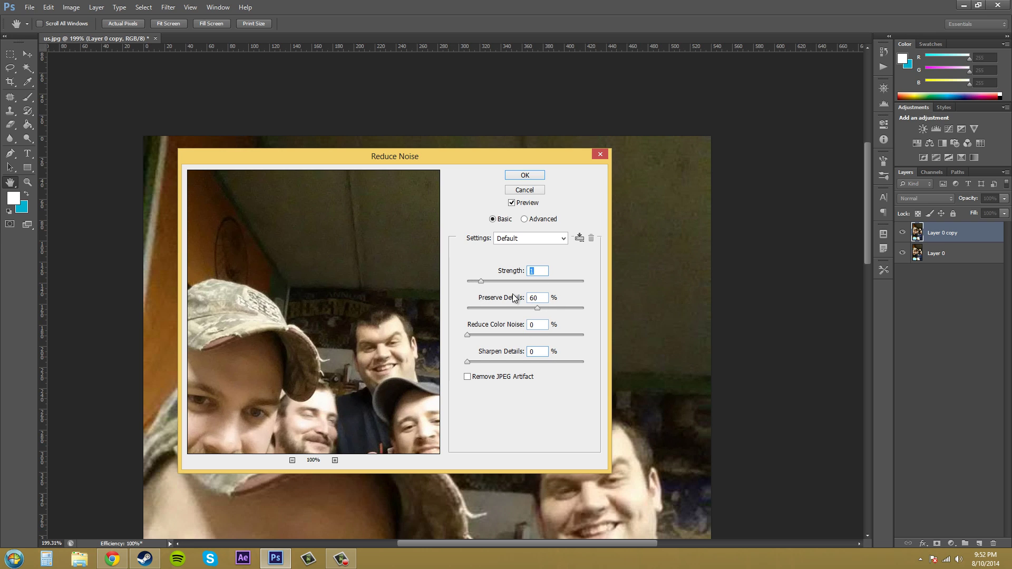
{"action": "left_click_drag", "start_coordinate": [536, 311], "coordinate": [459, 318]}
Step: Bump the Reduce Noise Strength up to 5 for a smoother ceiling preview
{"action": "left_click", "coordinate": [484, 283]}
Step: Set Reduce Noise Strength to 4 and tune Preserve Details to 54%
{"action": "key", "text": "Down"}
{"action": "key", "text": "Down"}
{"action": "left_click", "coordinate": [510, 283]}
{"action": "left_click_drag", "start_coordinate": [468, 308], "coordinate": [510, 308]}
{"action": "left_click_drag", "start_coordinate": [539, 311], "coordinate": [532, 311]}
{"action": "left_click_drag", "start_coordinate": [582, 308], "coordinate": [530, 315]}
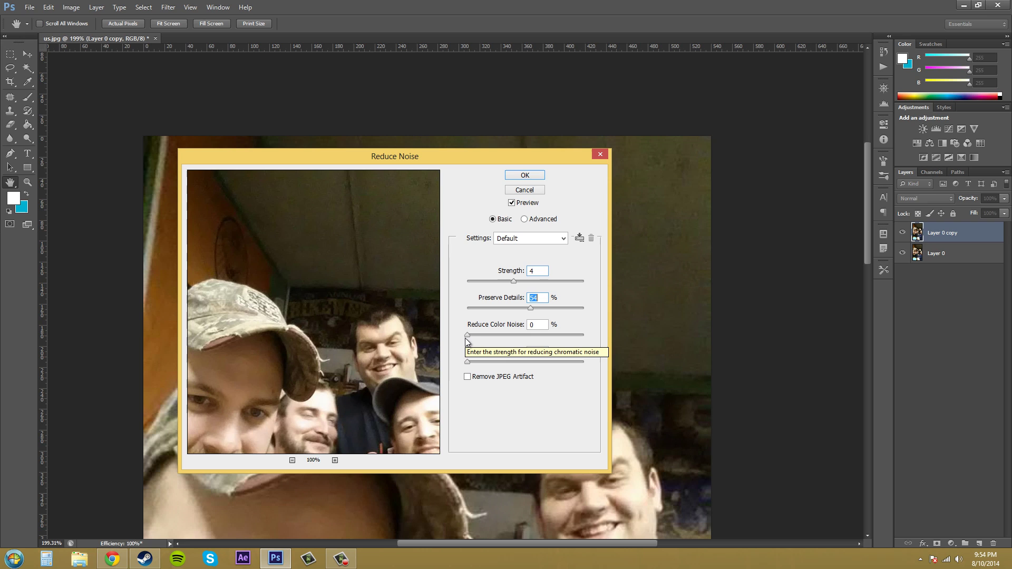
Step: Try Reduce Color Noise values, settling at 43%, with Strength at 5
{"action": "left_click_drag", "start_coordinate": [467, 334], "coordinate": [499, 337]}
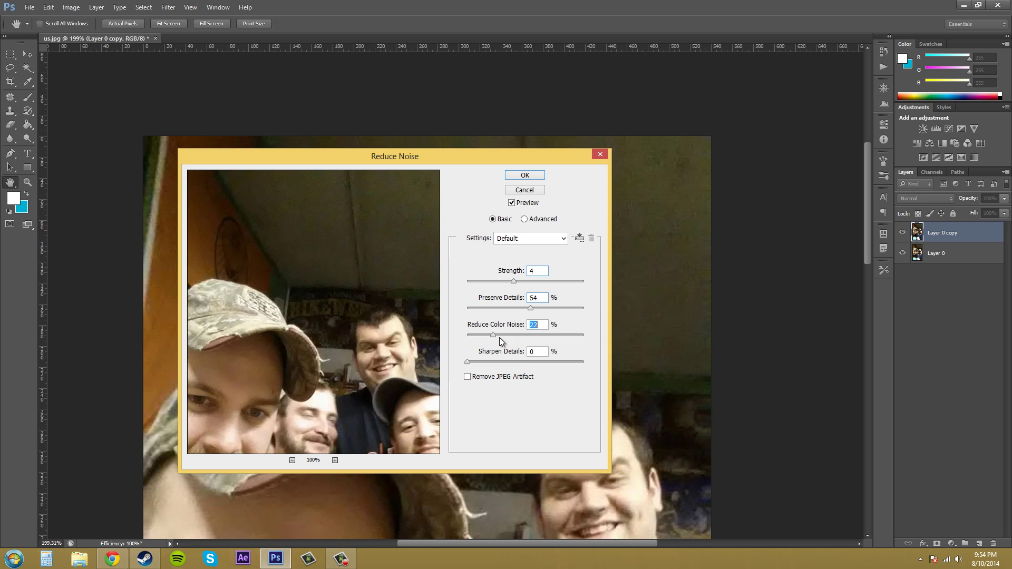
{"action": "left_click_drag", "start_coordinate": [583, 337], "coordinate": [599, 341]}
{"action": "left_click_drag", "start_coordinate": [584, 335], "coordinate": [577, 335]}
{"action": "left_click_drag", "start_coordinate": [514, 280], "coordinate": [520, 282]}
{"action": "left_click_drag", "start_coordinate": [581, 336], "coordinate": [505, 338]}
Step: Push Sharpen Details up, then bring it back down to 22%
{"action": "left_click_drag", "start_coordinate": [467, 362], "coordinate": [618, 371]}
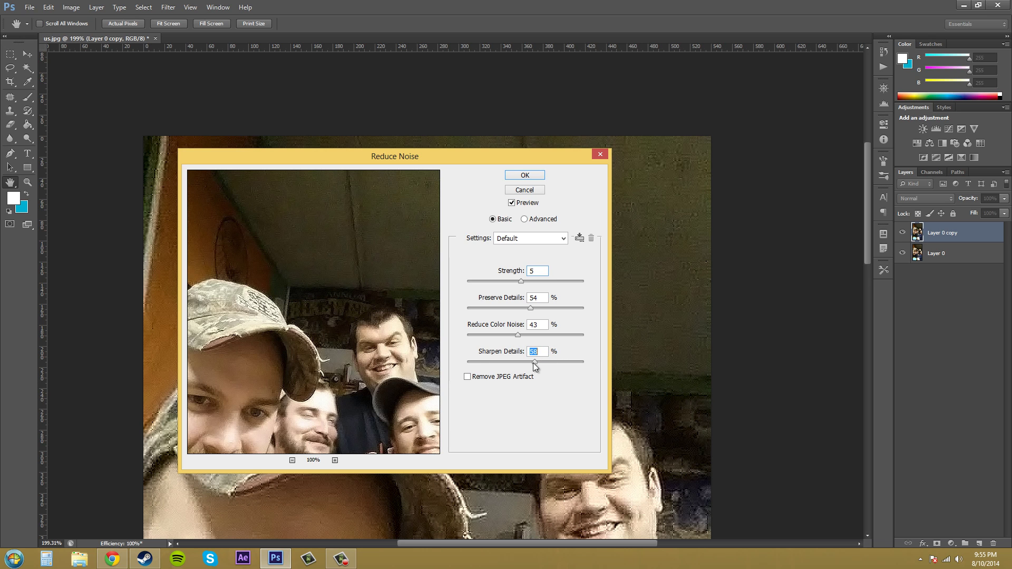
{"action": "left_click_drag", "start_coordinate": [533, 363], "coordinate": [486, 364]}
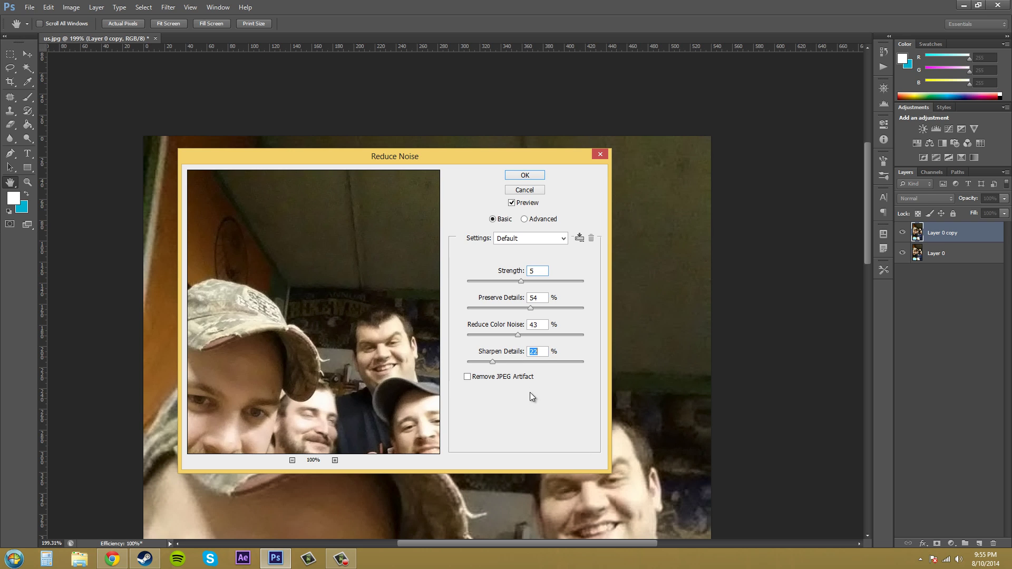
Step: Switch Reduce Noise to Advanced mode and show the Channels panel
{"action": "left_click", "coordinate": [541, 219]}
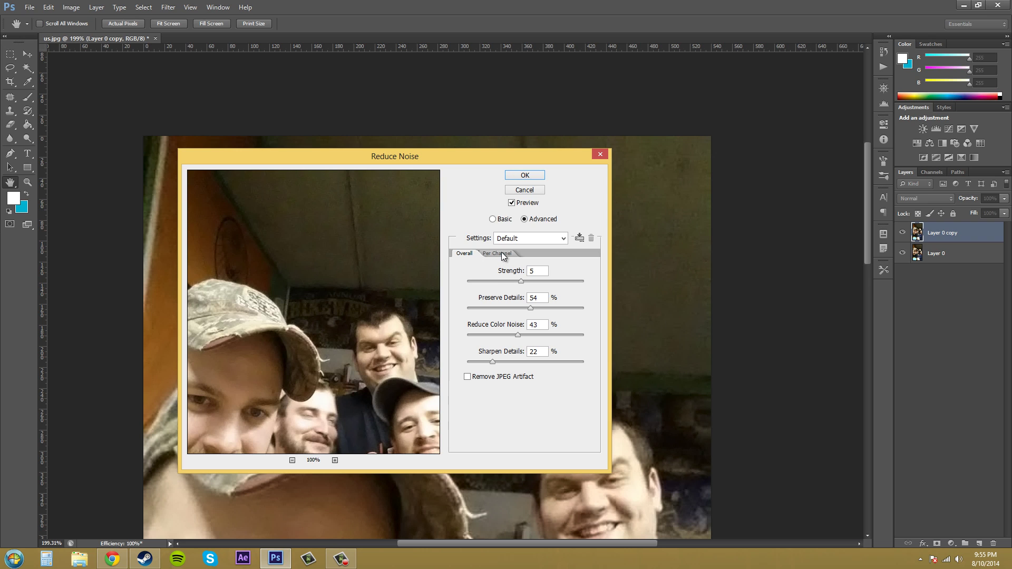
{"action": "left_click", "coordinate": [932, 172]}
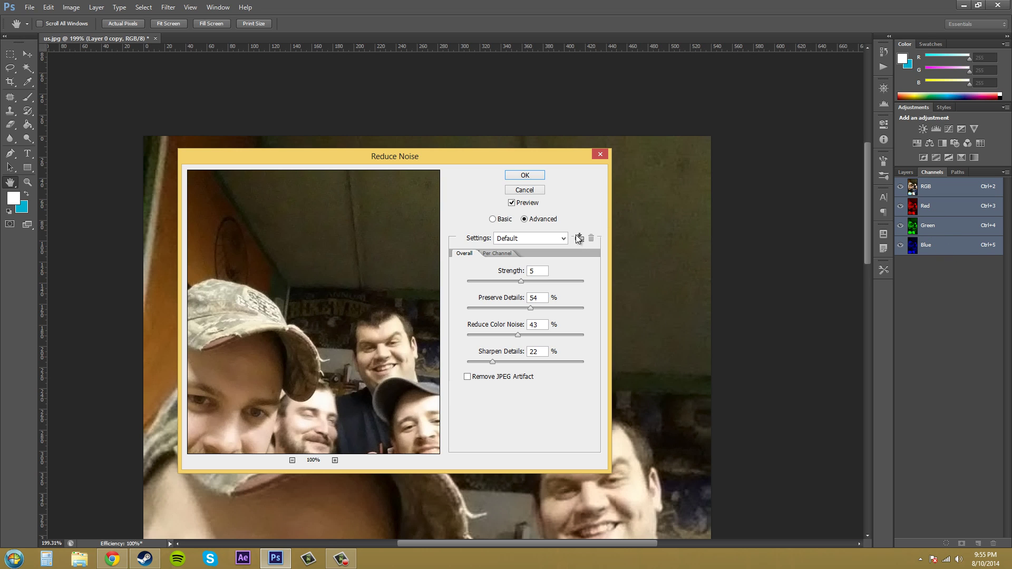
Step: In Per Channel settings, give the Red channel Strength 2 with Preserve Details 30%
{"action": "left_click", "coordinate": [499, 254]}
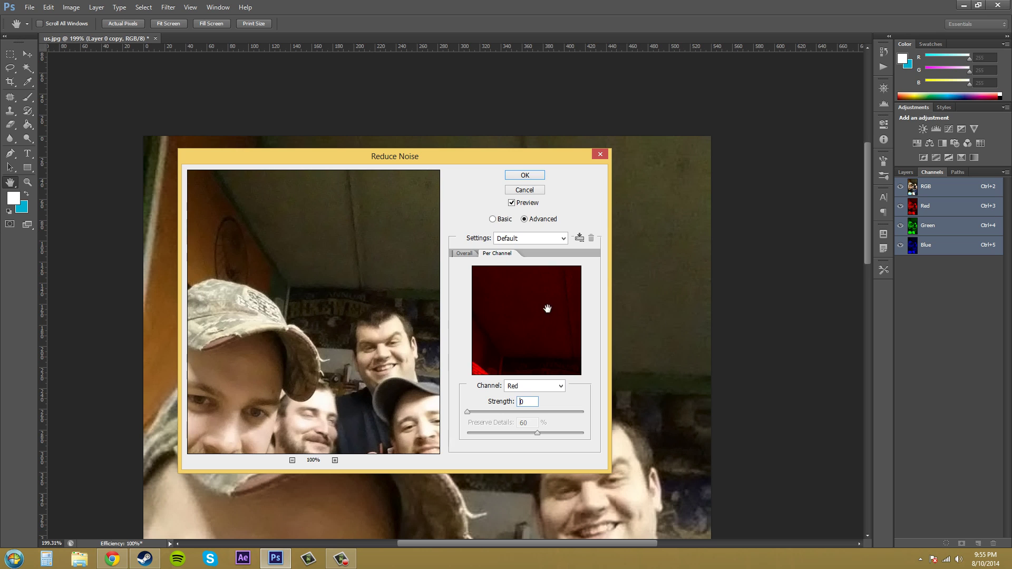
{"action": "left_click_drag", "start_coordinate": [520, 348], "coordinate": [565, 302]}
{"action": "left_click_drag", "start_coordinate": [518, 349], "coordinate": [490, 350]}
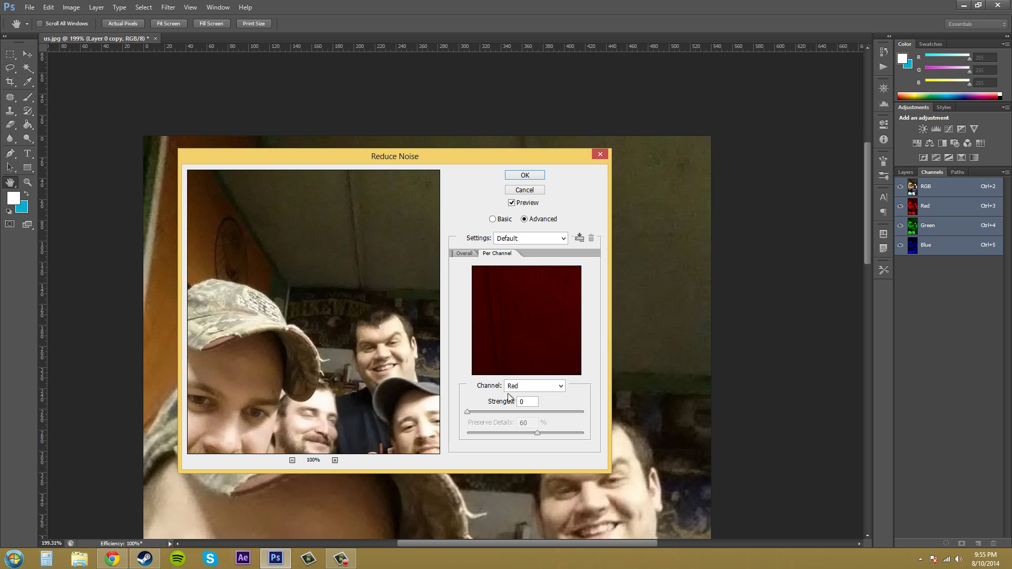
{"action": "left_click_drag", "start_coordinate": [468, 413], "coordinate": [504, 436]}
Step: Check Green and Blue channels stay at 0, then return to Overall settings
{"action": "left_click", "coordinate": [558, 388]}
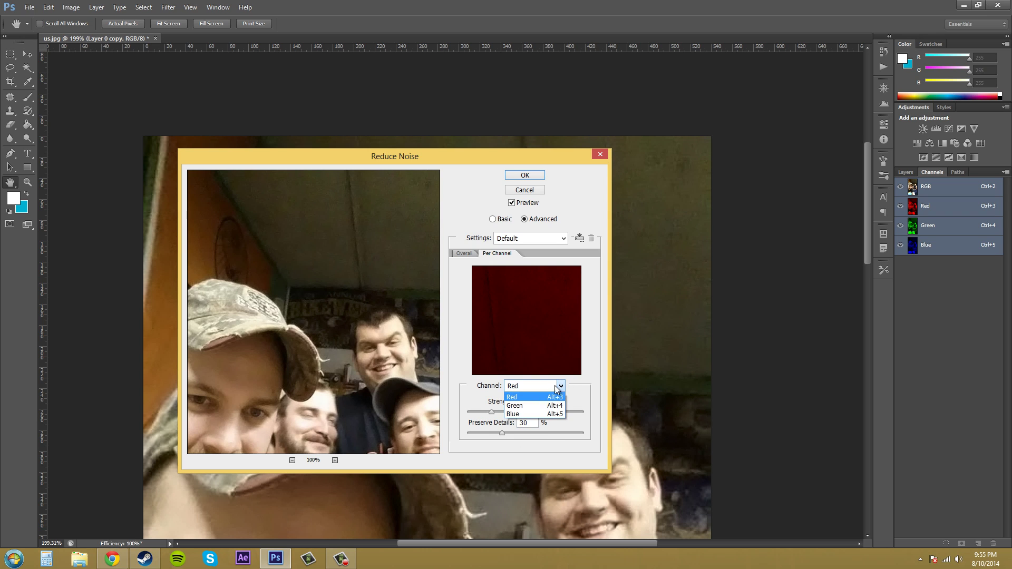
{"action": "left_click", "coordinate": [544, 406]}
{"action": "left_click", "coordinate": [560, 388]}
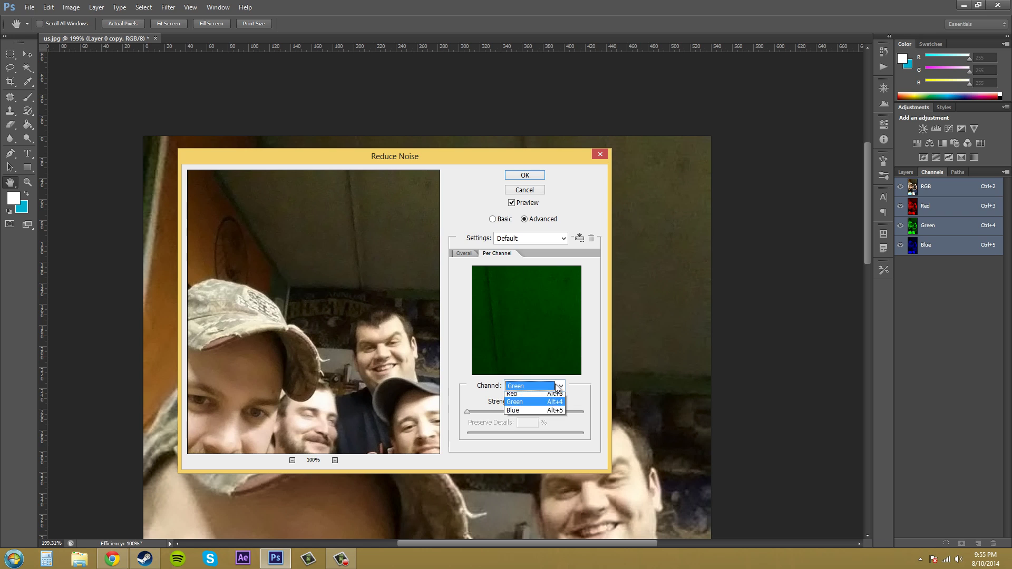
{"action": "left_click", "coordinate": [544, 414]}
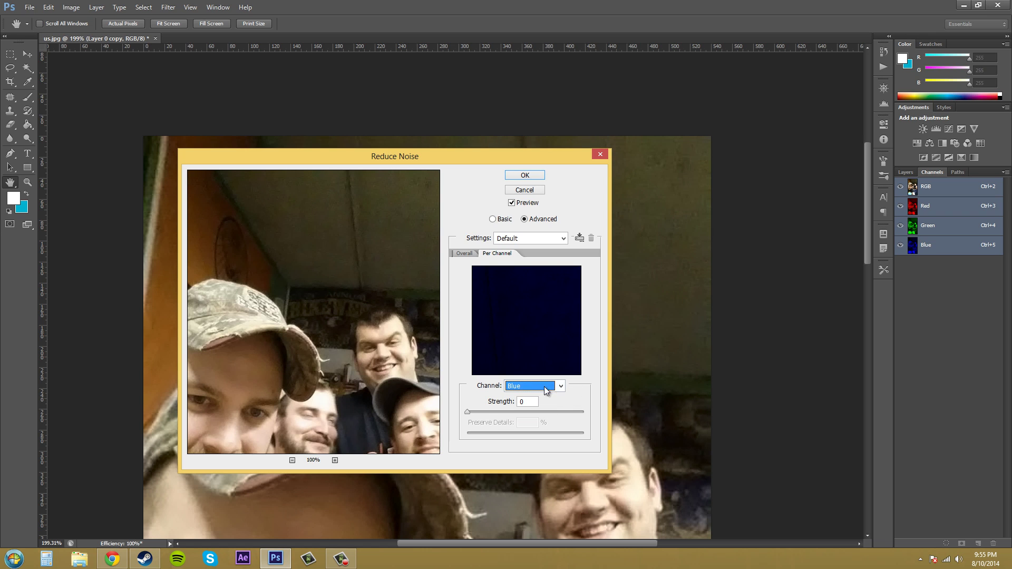
{"action": "left_click", "coordinate": [551, 386]}
{"action": "left_click", "coordinate": [544, 399]}
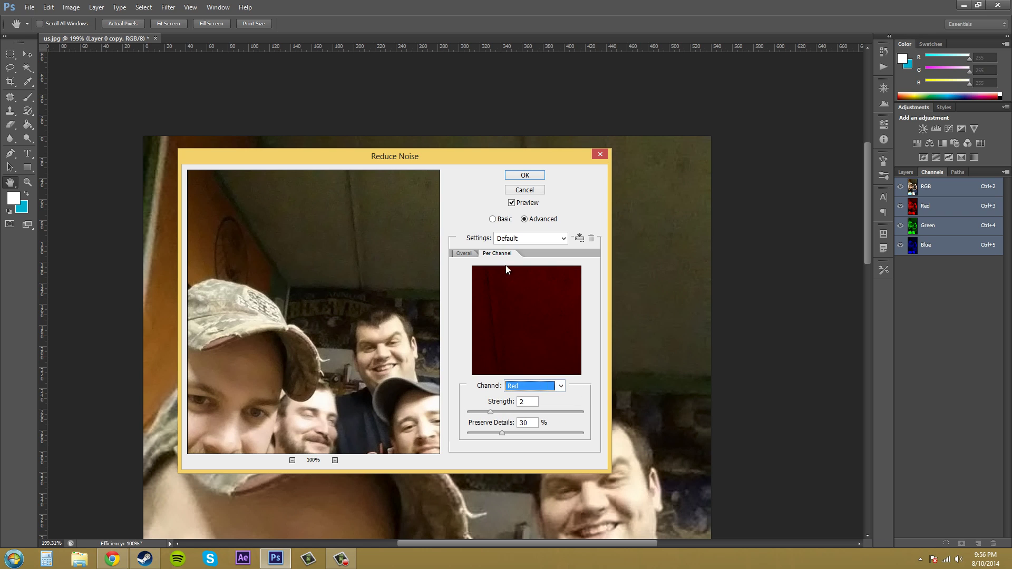
{"action": "left_click", "coordinate": [464, 253]}
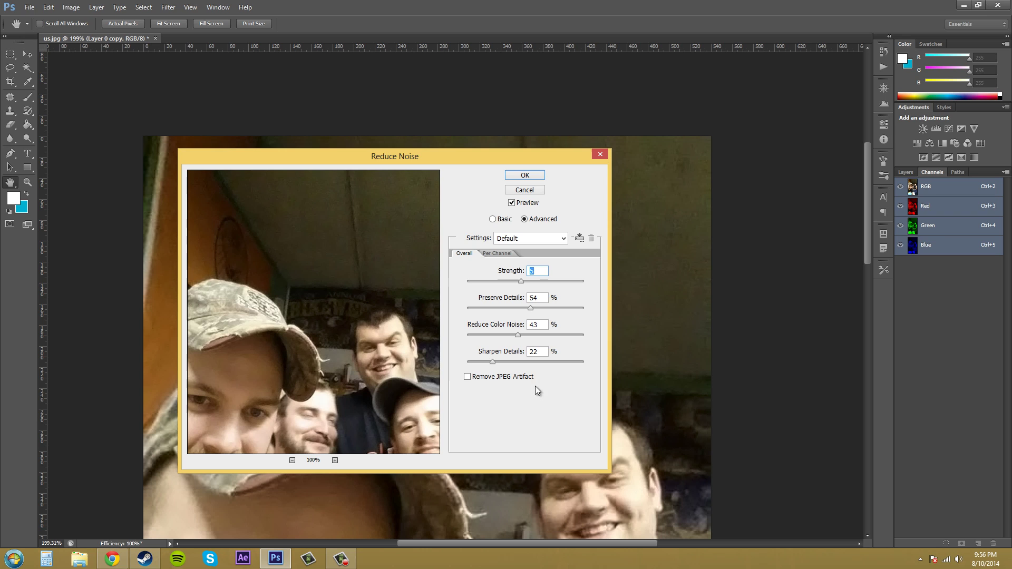
Step: Toggle Remove JPEG Artifact on and back off, leaving it disabled
{"action": "left_click", "coordinate": [467, 377]}
{"action": "left_click", "coordinate": [467, 377]}
Step: Apply Reduce Noise and zoom out with the Layers panel showing
{"action": "left_click", "coordinate": [521, 179]}
{"action": "key", "text": "b"}
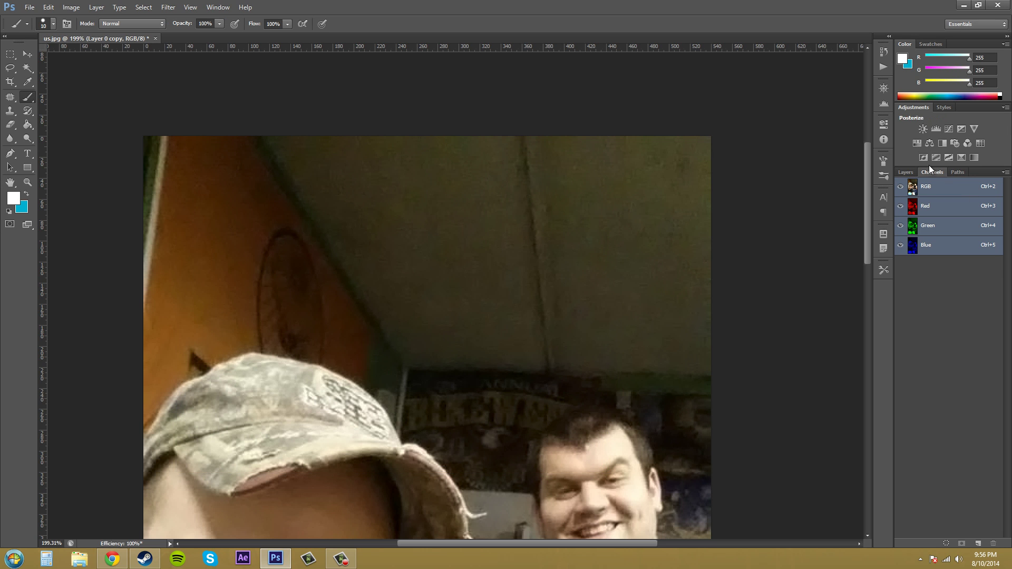
{"action": "left_click", "coordinate": [907, 172]}
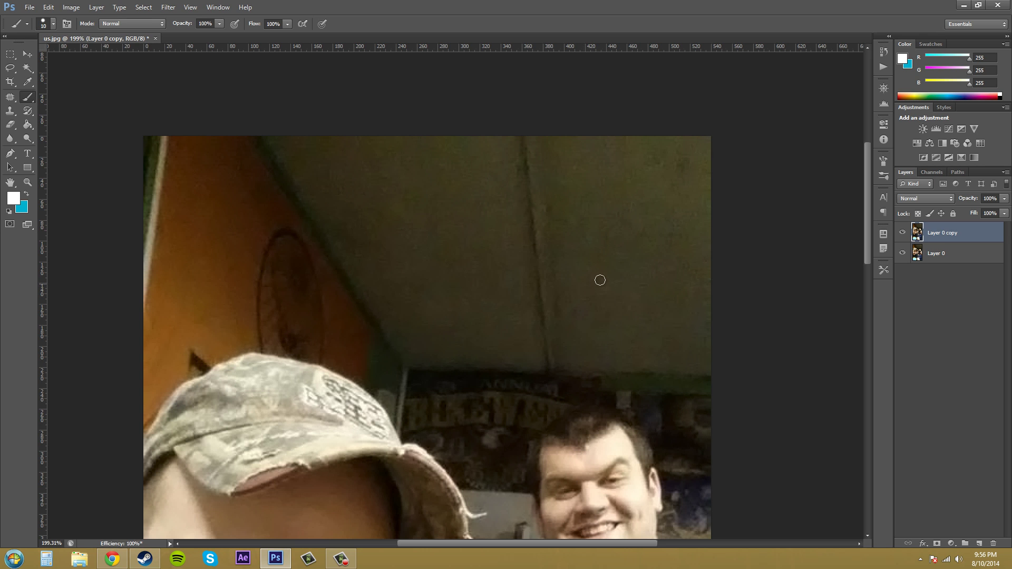
{"action": "key", "text": "z"}
{"action": "mouse_move", "coordinate": [634, 290]}
{"action": "left_mouse_down"}
{"action": "mouse_move", "coordinate": [599, 318]}
{"action": "mouse_move", "coordinate": [533, 304]}
{"action": "mouse_move", "coordinate": [546, 307]}
{"action": "left_mouse_up"}
Step: Fit the whole photo and toggle Layer 0 copy off and on to compare
{"action": "key", "text": "b"}
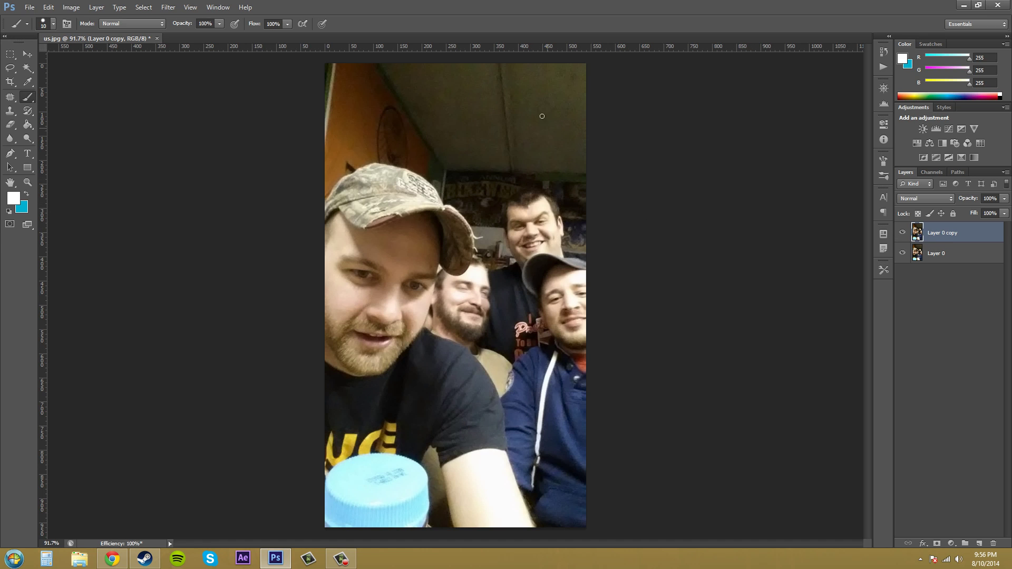
{"action": "left_click", "coordinate": [903, 233]}
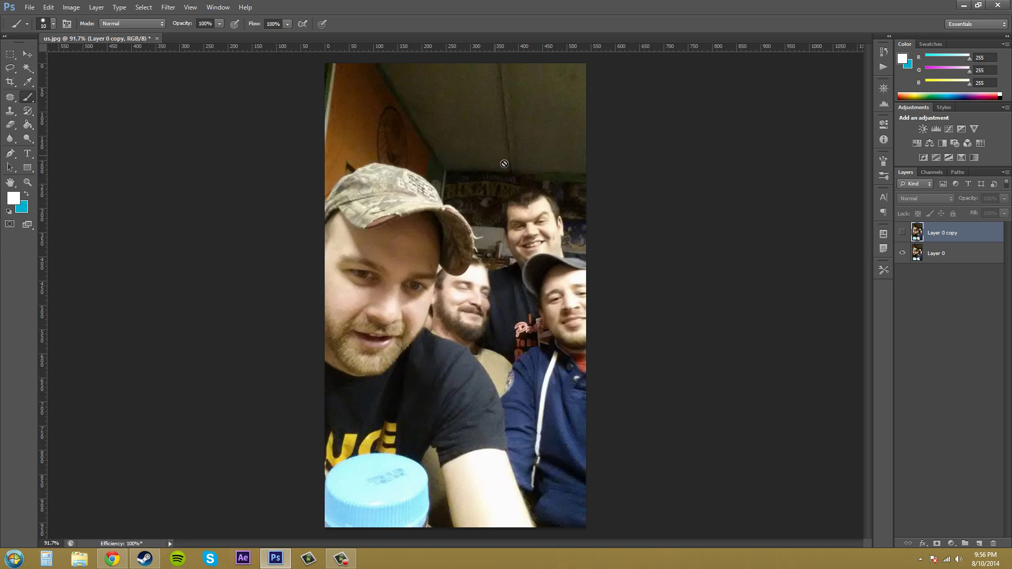
{"action": "left_click", "coordinate": [902, 232]}
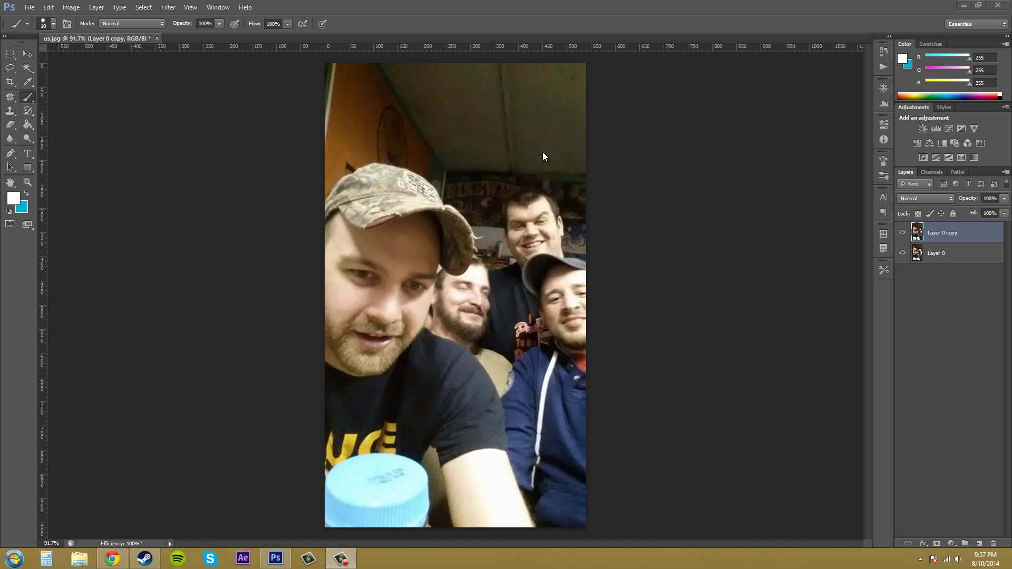
Step: Remove the stray white brush strokes painted near the photo's top-right corner
{"action": "left_click", "coordinate": [13, 100]}
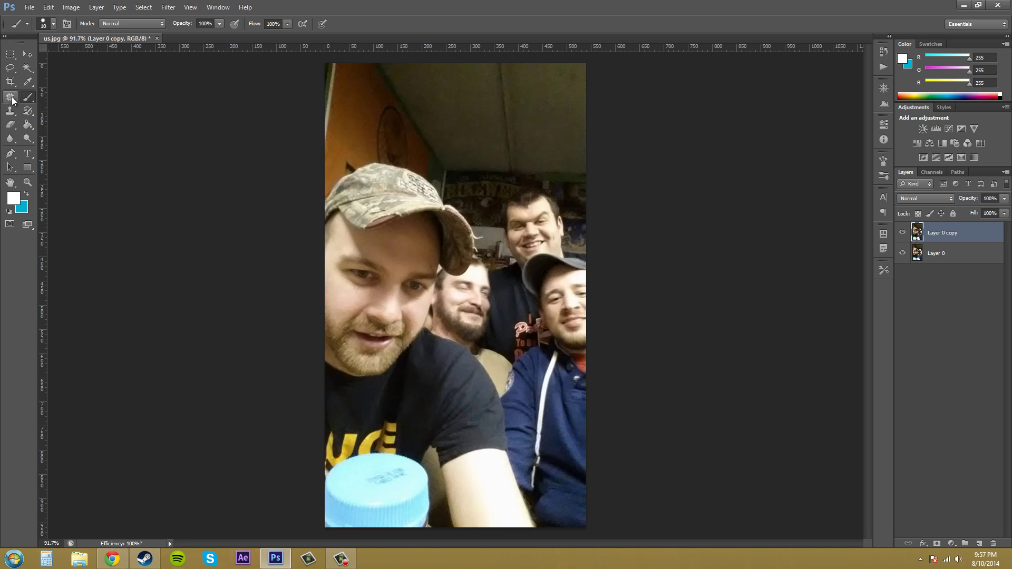
{"action": "mouse_move", "coordinate": [559, 65]}
{"action": "left_mouse_down"}
{"action": "mouse_move", "coordinate": [556, 94]}
{"action": "mouse_move", "coordinate": [580, 74]}
{"action": "mouse_move", "coordinate": [548, 70]}
{"action": "mouse_move", "coordinate": [554, 85]}
{"action": "mouse_move", "coordinate": [567, 71]}
{"action": "mouse_move", "coordinate": [553, 74]}
{"action": "mouse_move", "coordinate": [571, 76]}
{"action": "left_mouse_up"}
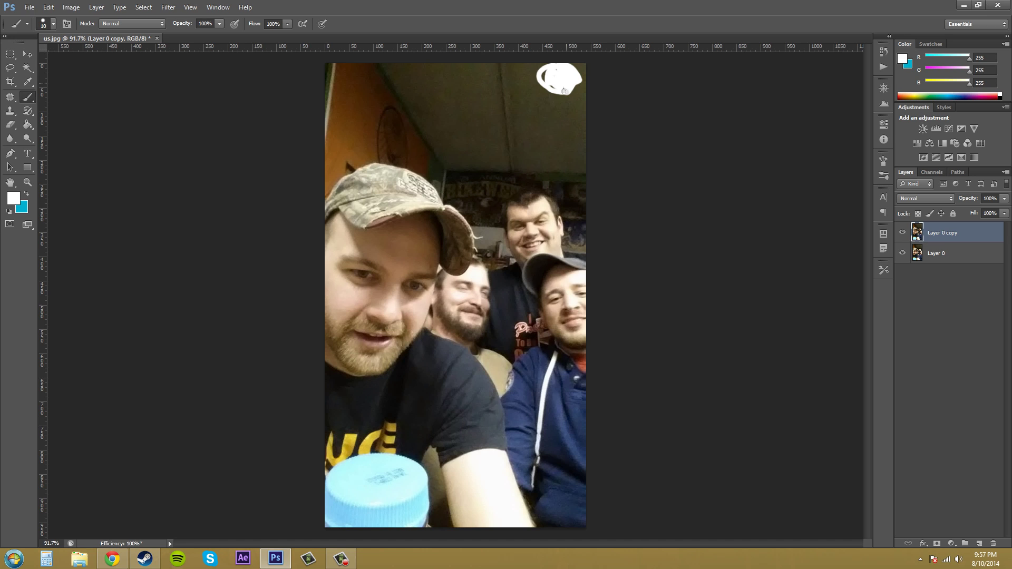
{"action": "mouse_move", "coordinate": [564, 91]}
{"action": "left_mouse_down"}
{"action": "mouse_move", "coordinate": [542, 80]}
{"action": "mouse_move", "coordinate": [561, 75]}
{"action": "left_mouse_up"}
{"action": "key", "text": "ctrl+z"}
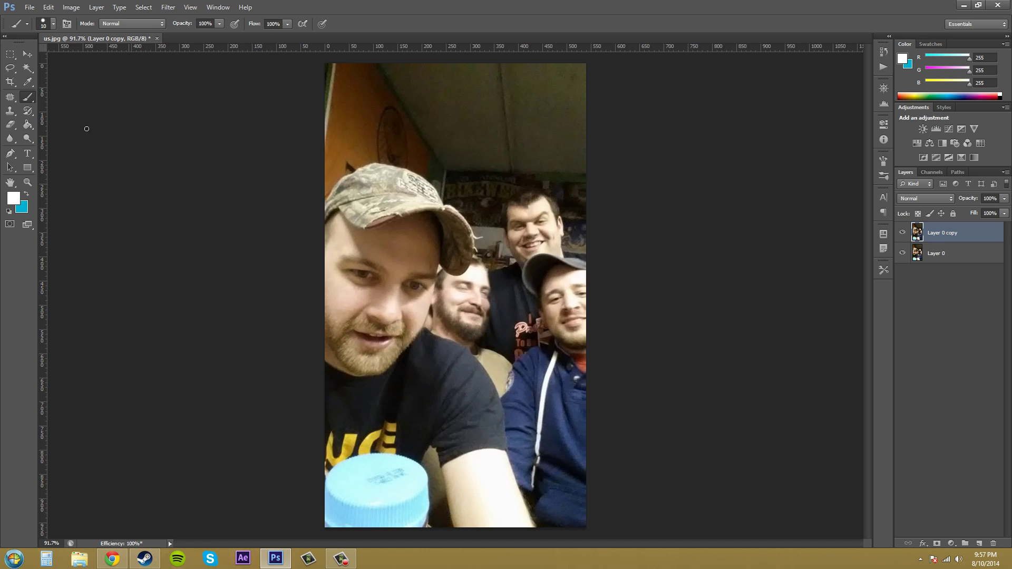
Step: Patch the top-right ceiling spot with clean ceiling from down-left, then deselect and review
{"action": "left_click", "coordinate": [12, 97]}
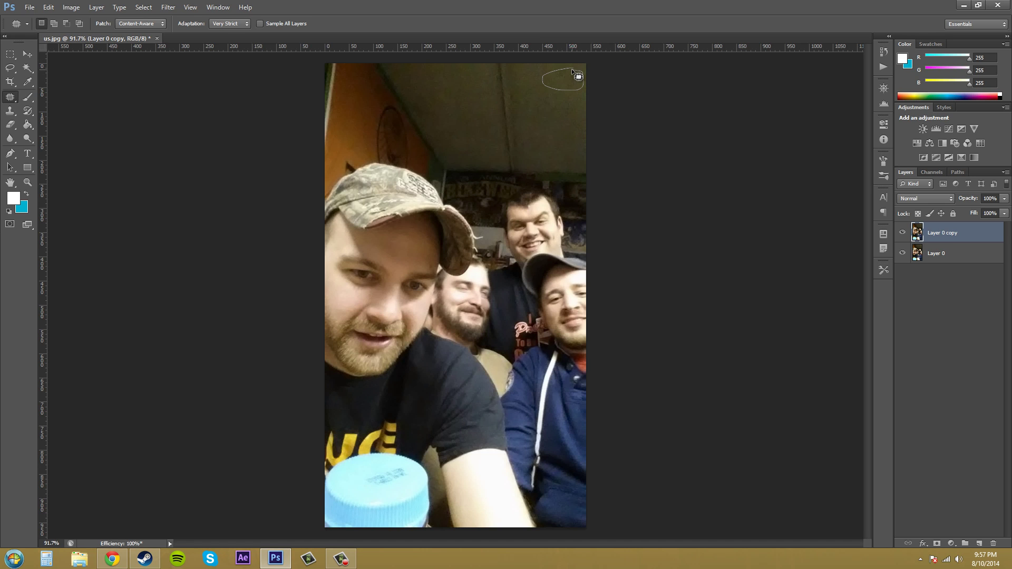
{"action": "mouse_move", "coordinate": [566, 66]}
{"action": "left_mouse_down"}
{"action": "mouse_move", "coordinate": [579, 81]}
{"action": "mouse_move", "coordinate": [561, 80]}
{"action": "mouse_move", "coordinate": [512, 118]}
{"action": "mouse_move", "coordinate": [553, 129]}
{"action": "left_mouse_up"}
{"action": "key", "text": "ctrl+d"}
{"action": "key", "text": "ctrl+z"}
{"action": "key", "text": "ctrl+z"}
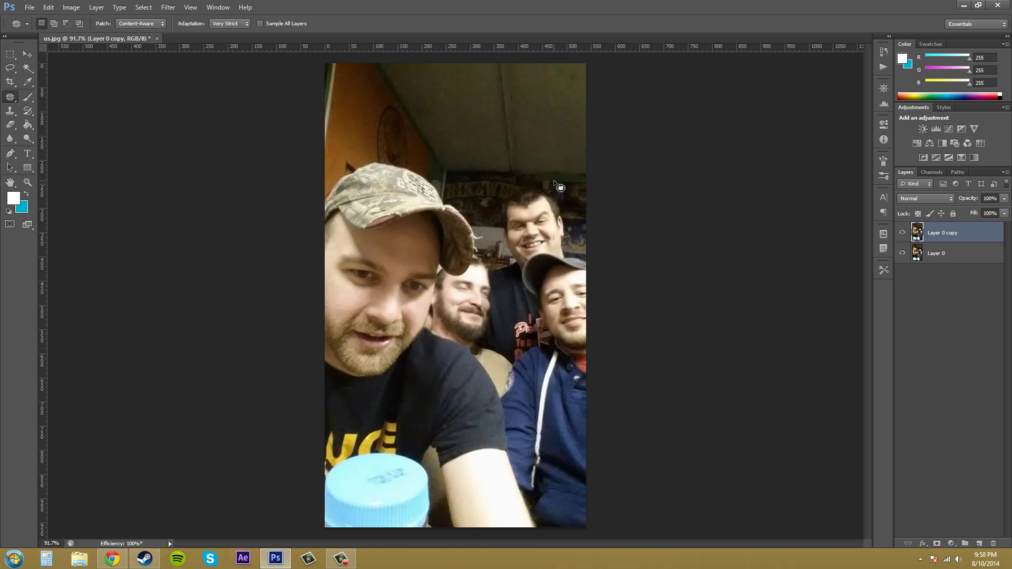